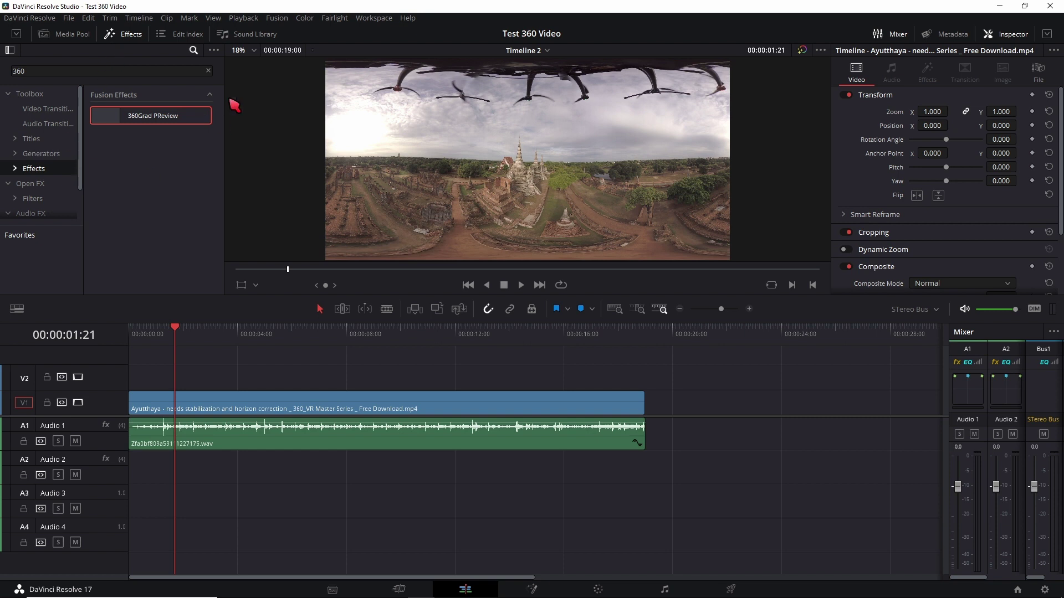
- Place an Adjustment Clip on track V2, stretched over the 360 footage from the timeline start
{"action": "left_click", "coordinate": [209, 71]}
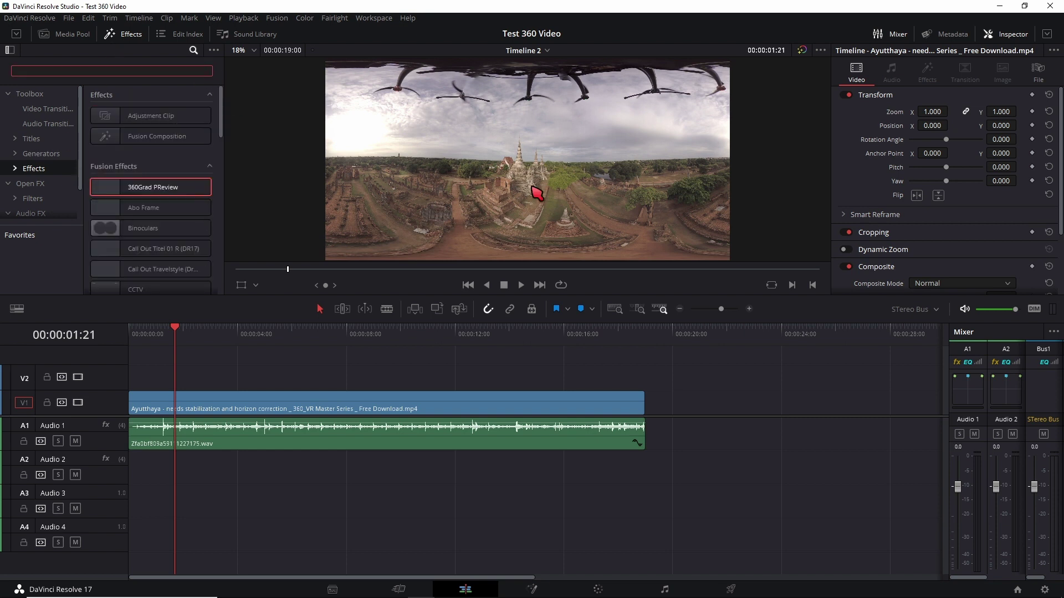
{"action": "left_click_drag", "start_coordinate": [154, 116], "coordinate": [150, 377]}
{"action": "left_click_drag", "start_coordinate": [280, 382], "coordinate": [689, 383]}
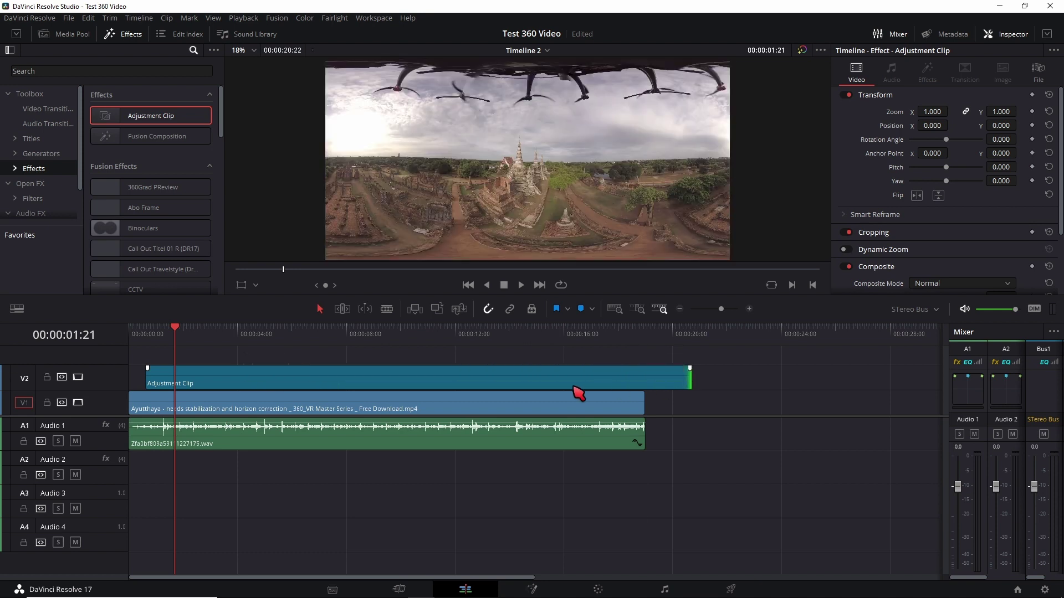
{"action": "left_click_drag", "start_coordinate": [575, 392], "coordinate": [459, 390]}
- Apply the 360Grad PReview effect to the Adjustment Clip
{"action": "scroll", "coordinate": [148, 202], "scroll_direction": "down", "scroll_amount": 5}
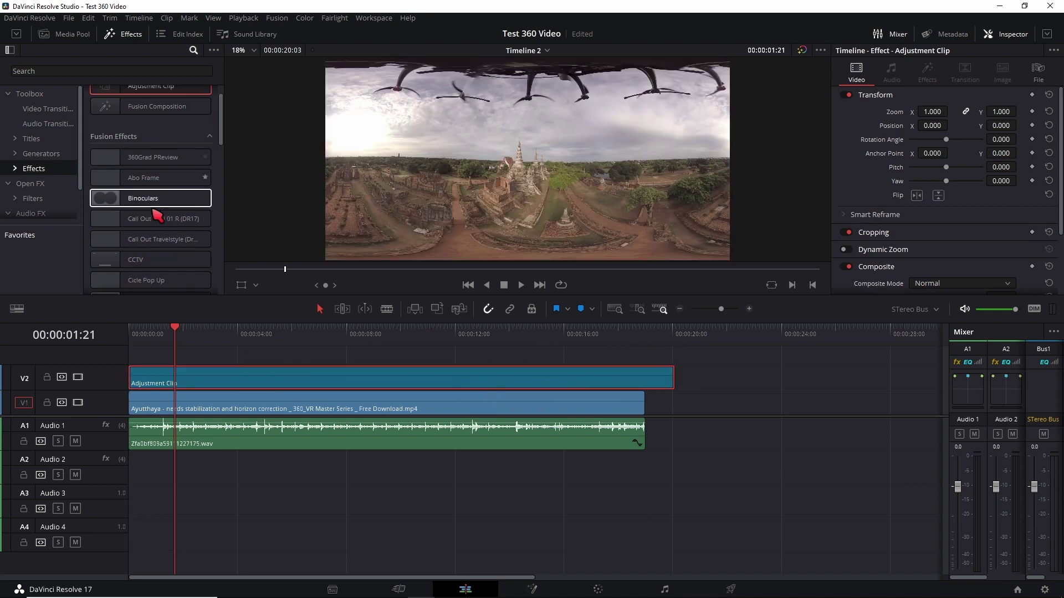
{"action": "scroll", "coordinate": [183, 188], "scroll_direction": "up", "scroll_amount": 5}
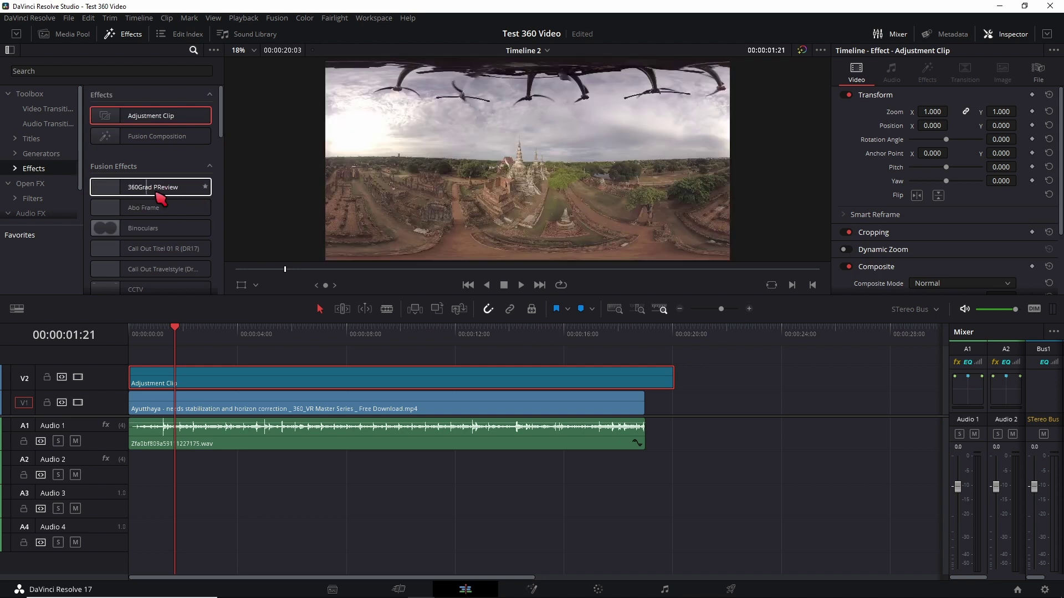
{"action": "left_click_drag", "start_coordinate": [169, 187], "coordinate": [220, 388]}
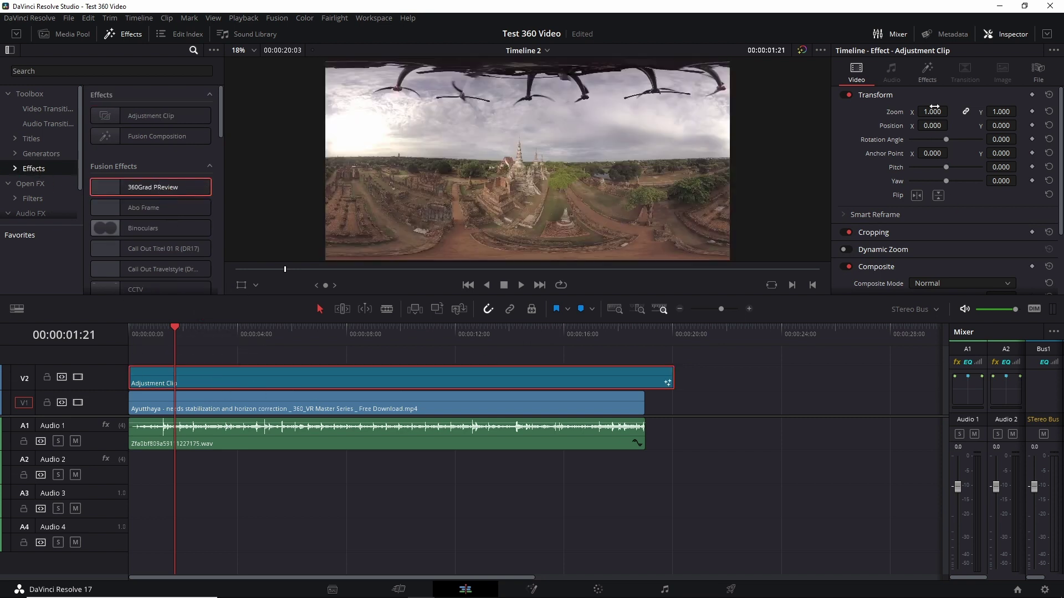
- Enable 360Grad PReview's Camera View and set Rotate Left/Right to -73.1
{"action": "left_click", "coordinate": [927, 71]}
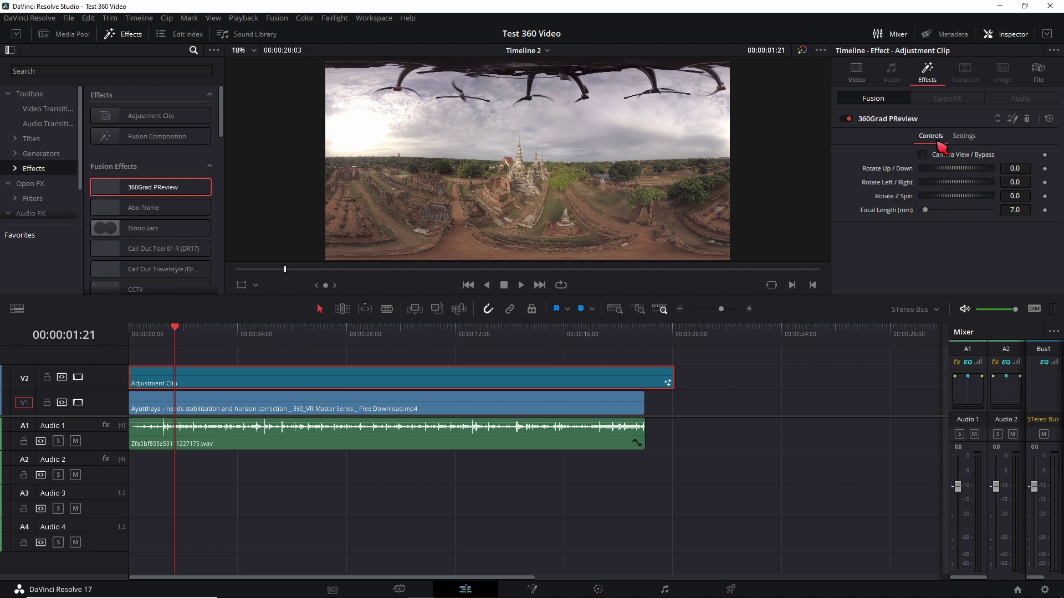
{"action": "left_click", "coordinate": [923, 155]}
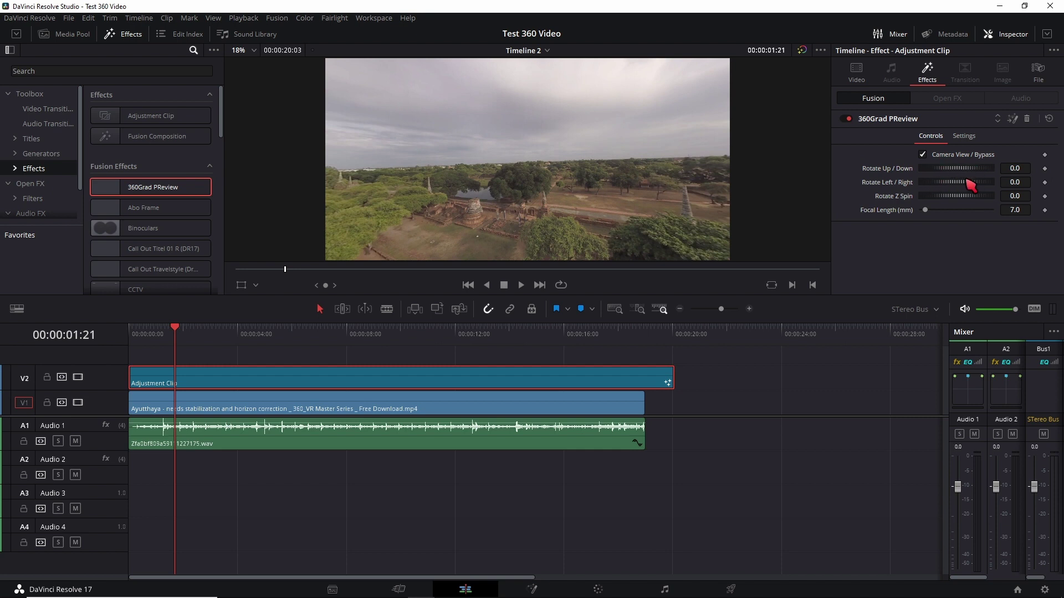
{"action": "mouse_move", "coordinate": [971, 183]}
{"action": "left_mouse_down"}
{"action": "mouse_move", "coordinate": [909, 189]}
{"action": "mouse_move", "coordinate": [978, 190]}
{"action": "left_mouse_up"}
- Delete the existing audio clip from track A1
{"action": "left_click_drag", "start_coordinate": [99, 448], "coordinate": [99, 444]}
{"action": "left_click", "coordinate": [186, 431]}
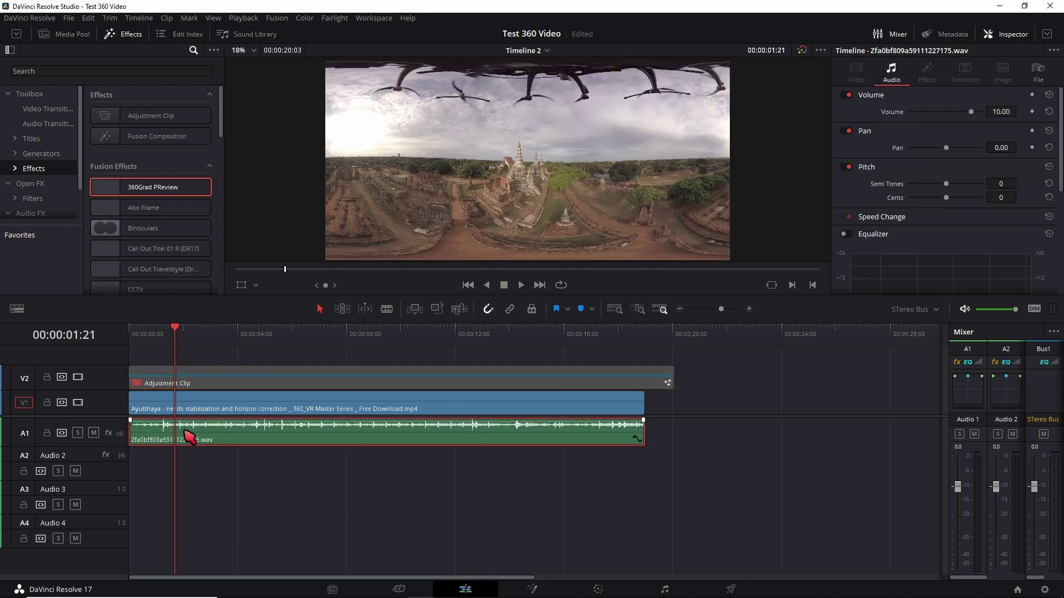
{"action": "key", "text": "Delete"}
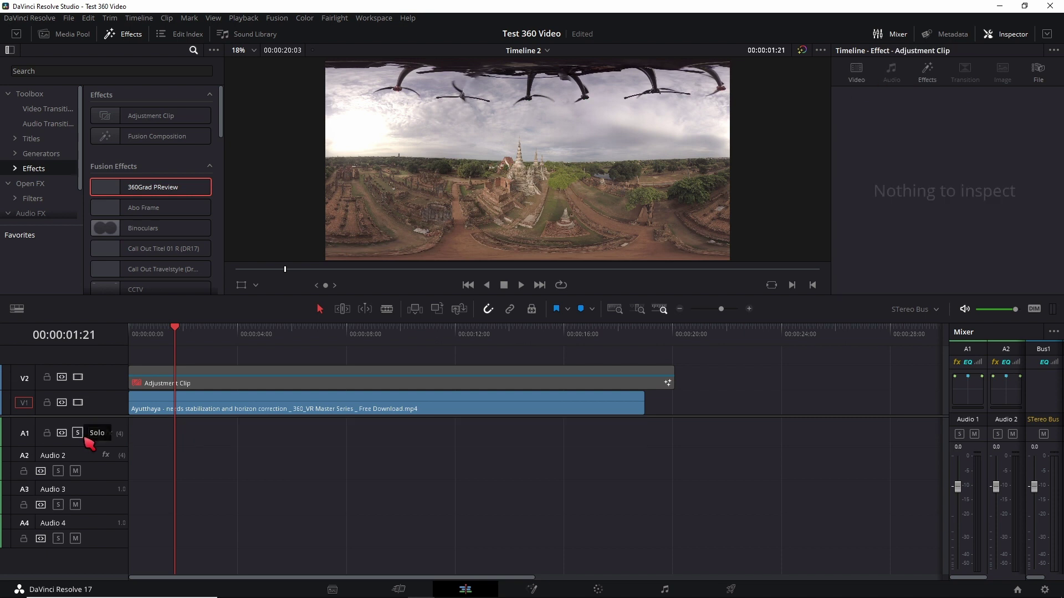
- Change track A1's type to Adaptive 4
{"action": "right_click", "coordinate": [119, 439]}
{"action": "mouse_move", "coordinate": [165, 532]}
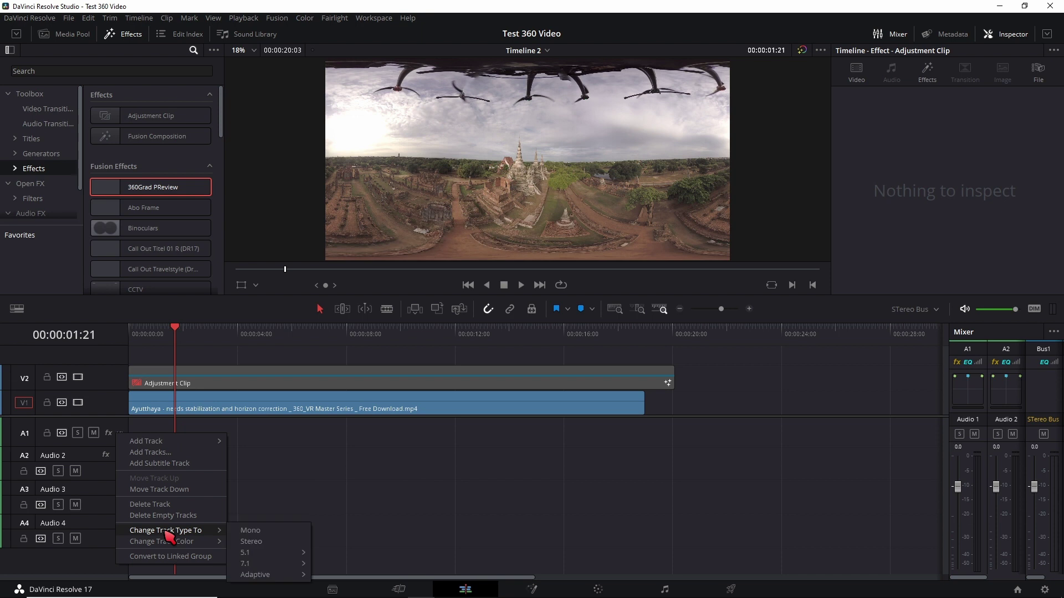
{"action": "mouse_move", "coordinate": [254, 577]}
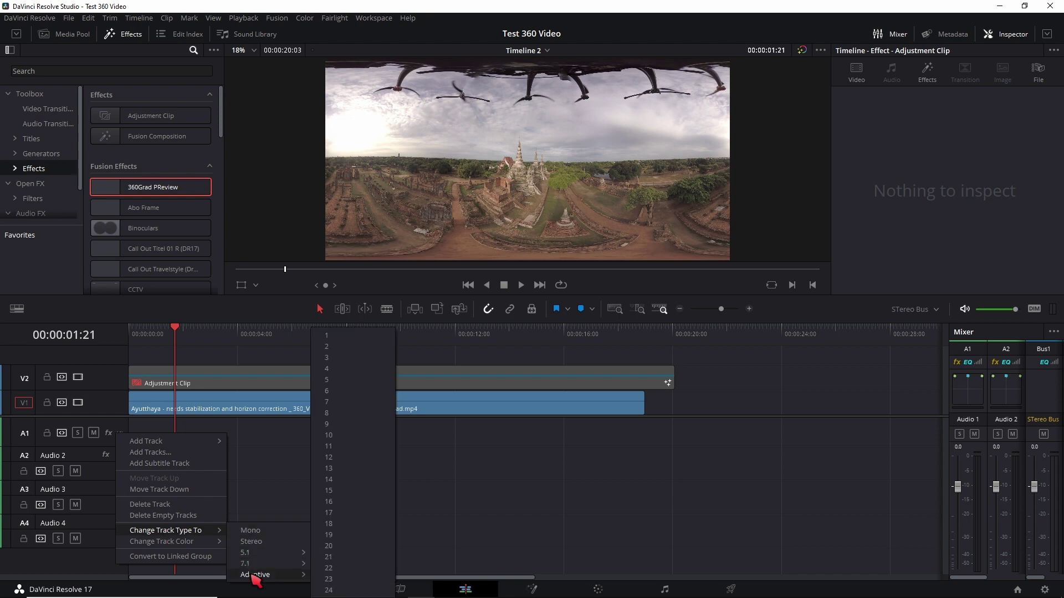
{"action": "left_click", "coordinate": [348, 370]}
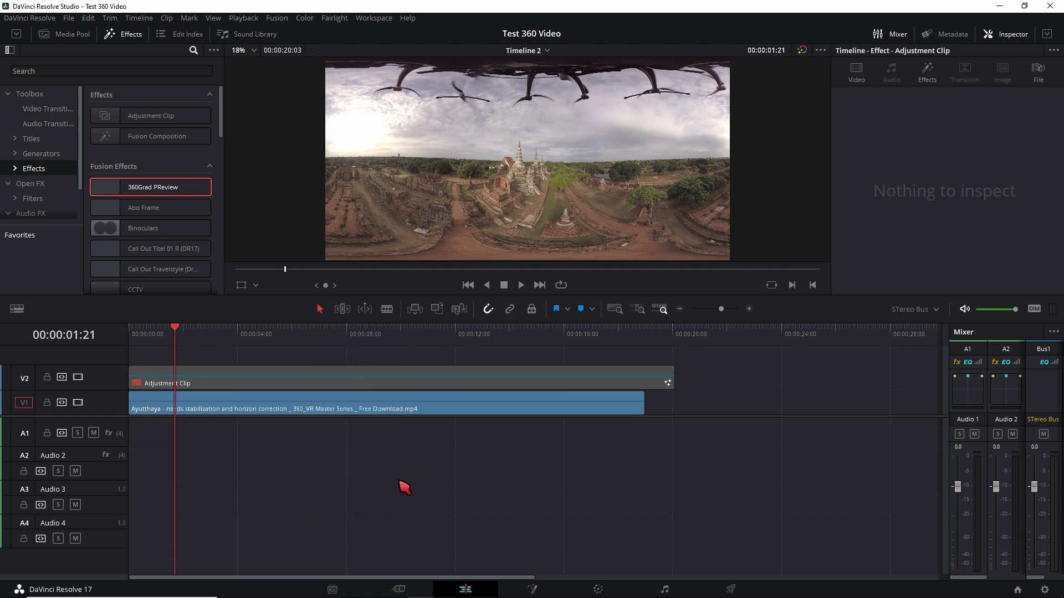
- Drag Zfa0bf809a59111227175.wav from the Media Pool onto the timeline start, filling A1–A4
{"action": "left_click", "coordinate": [75, 36]}
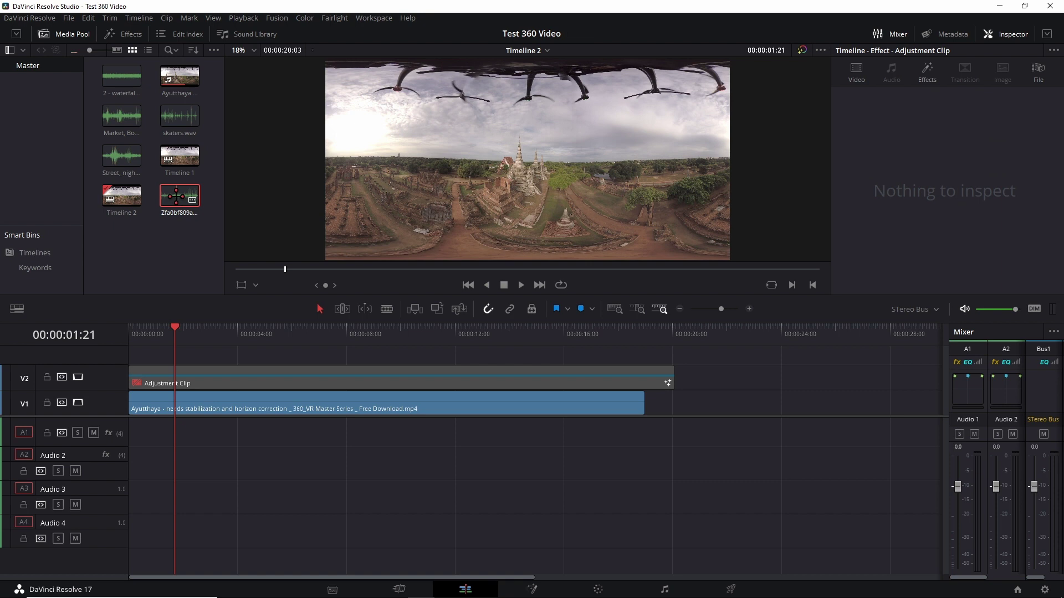
{"action": "left_click_drag", "start_coordinate": [176, 195], "coordinate": [159, 468]}
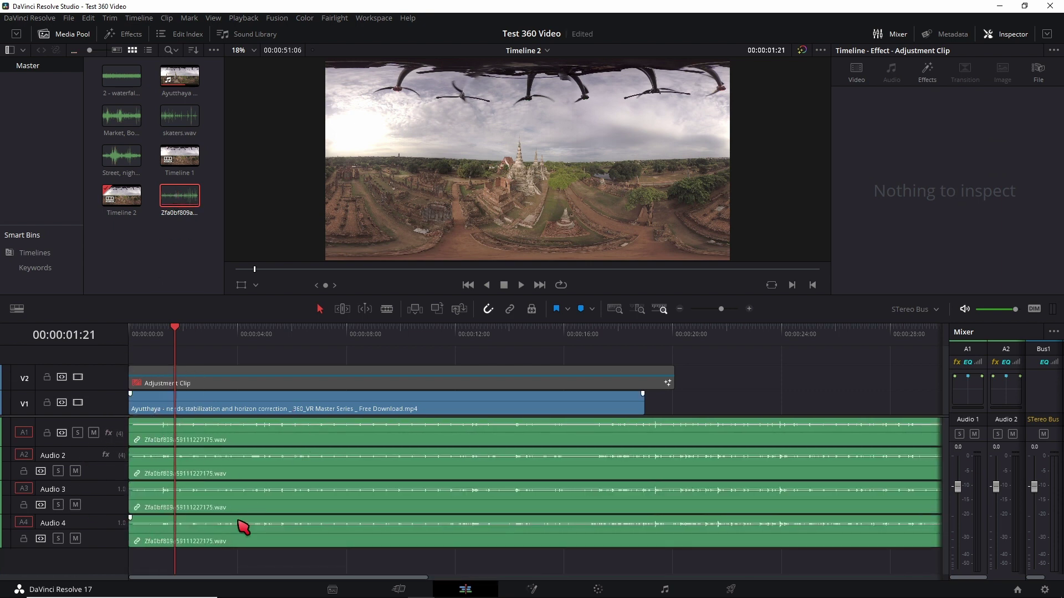
- Set the A1 clip's audio format to Adaptive 4 in Clip Attributes
{"action": "right_click", "coordinate": [256, 436]}
{"action": "left_click", "coordinate": [292, 417]}
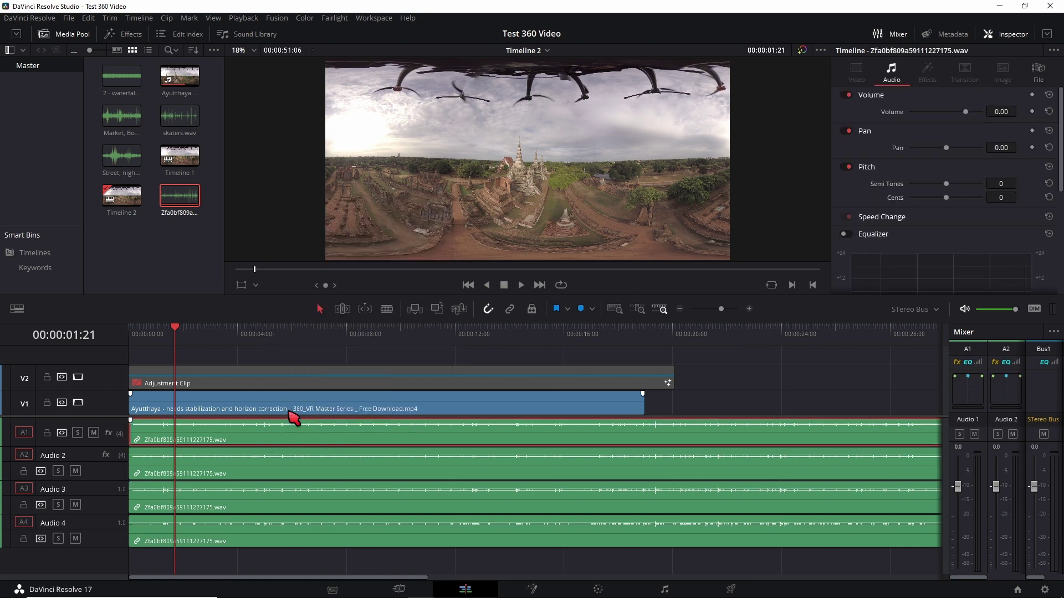
{"action": "left_click", "coordinate": [503, 121]}
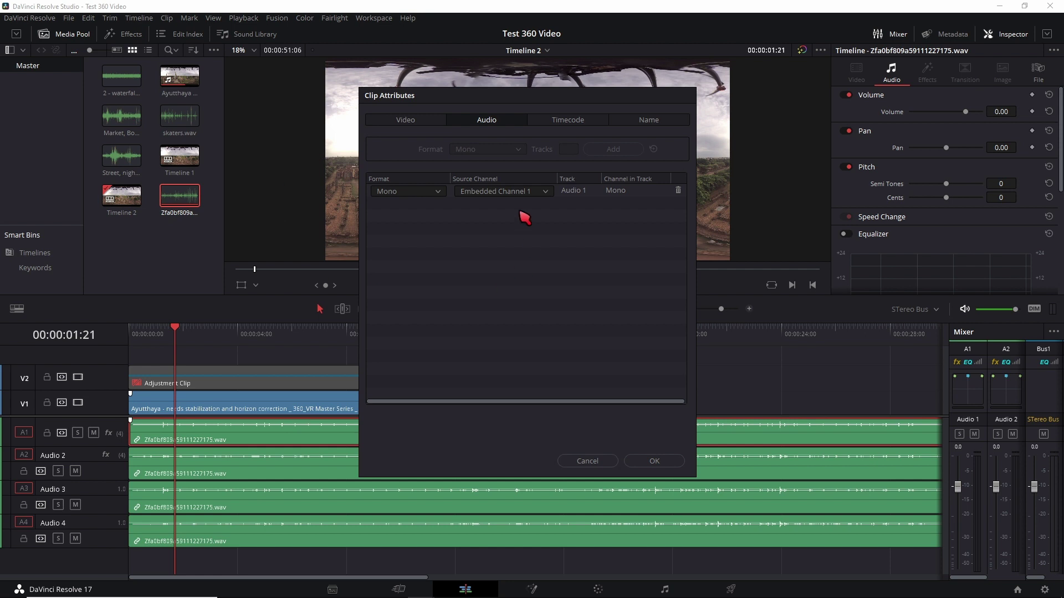
{"action": "left_click", "coordinate": [435, 192]}
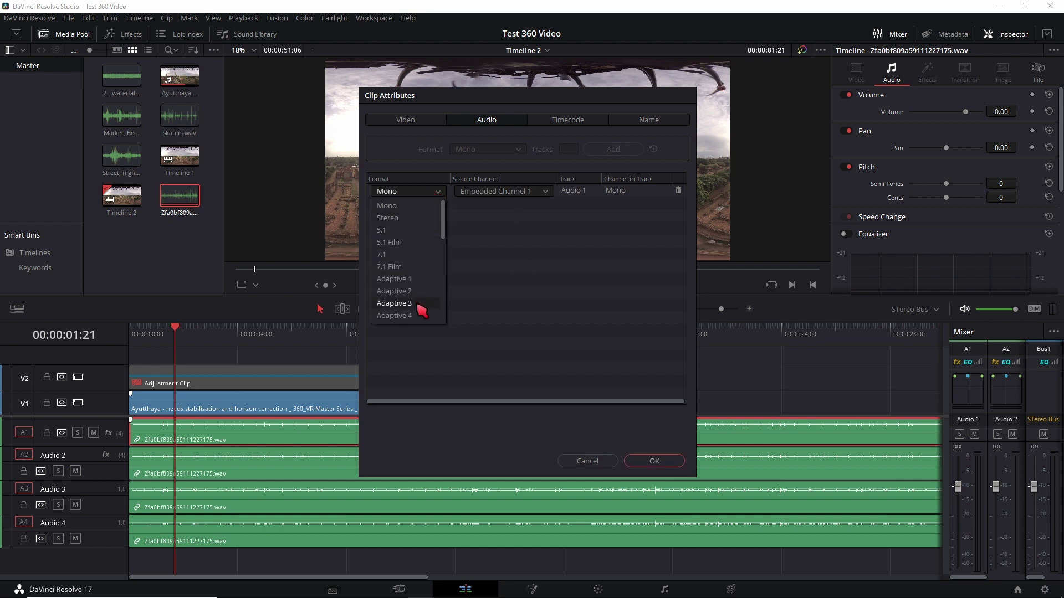
{"action": "left_click", "coordinate": [394, 316]}
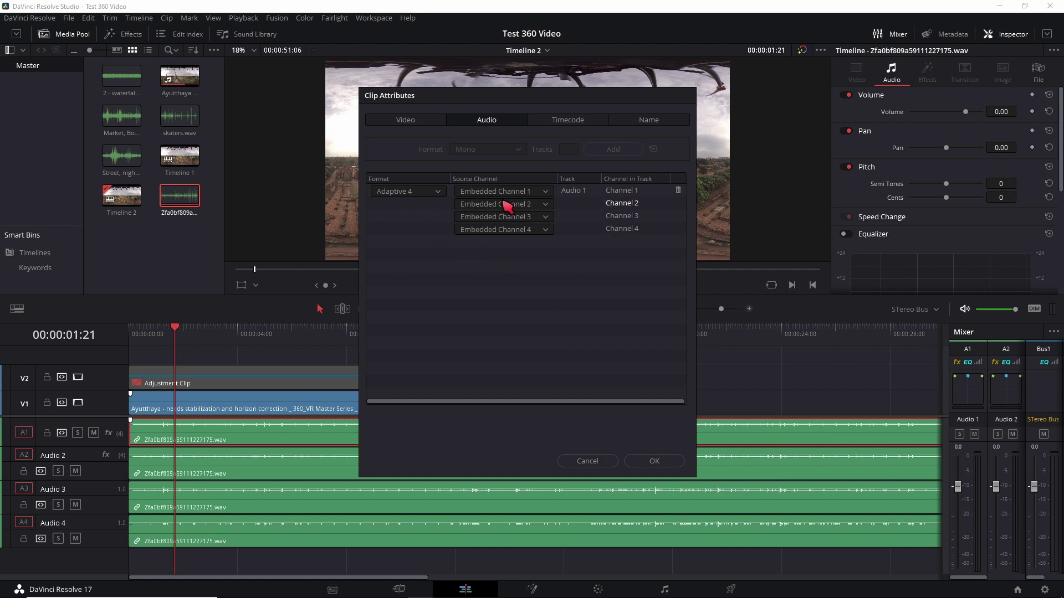
{"action": "left_click", "coordinate": [655, 462]}
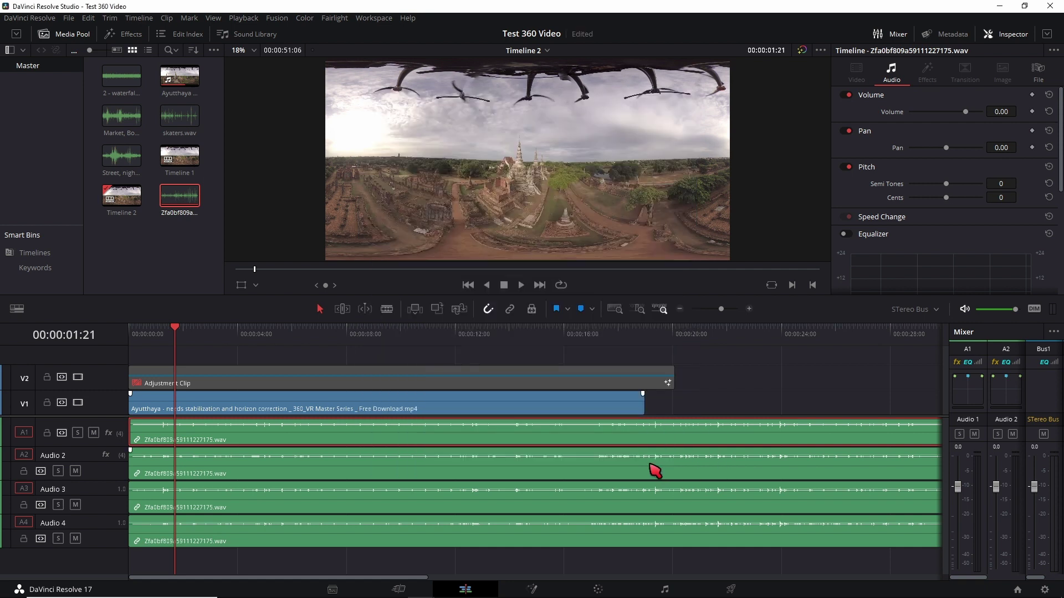
- Delete the duplicate audio clips on tracks A2, A3 and A4
{"action": "left_click", "coordinate": [271, 564]}
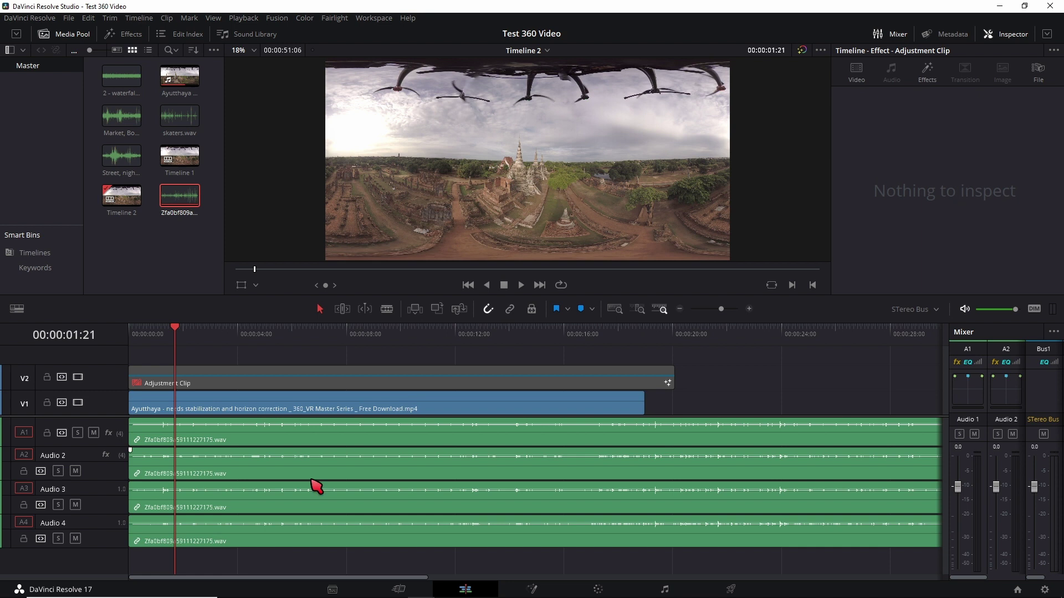
{"action": "left_click_drag", "start_coordinate": [241, 564], "coordinate": [266, 454]}
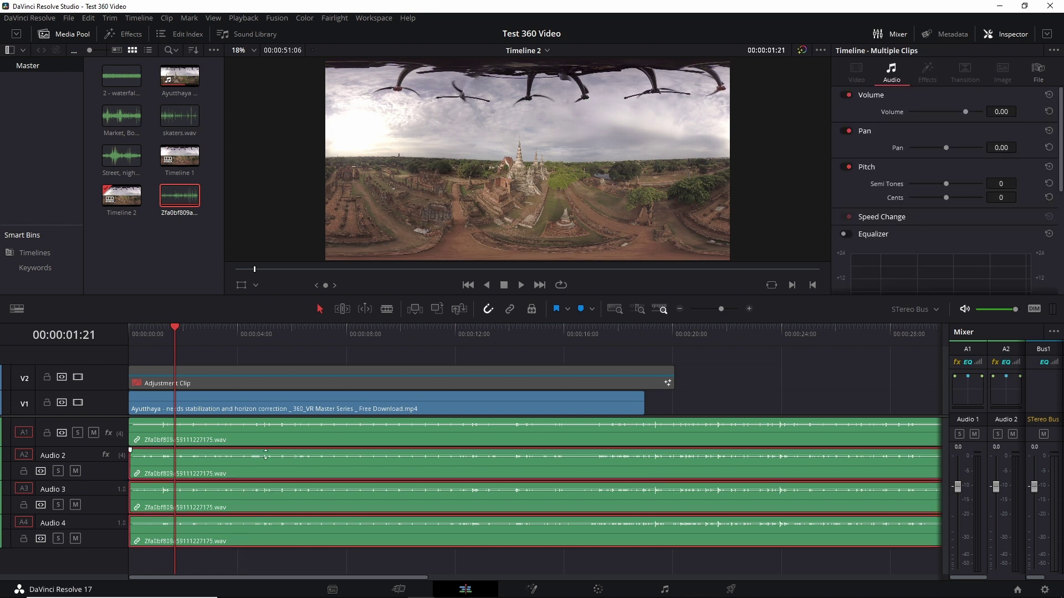
{"action": "key", "text": "Delete"}
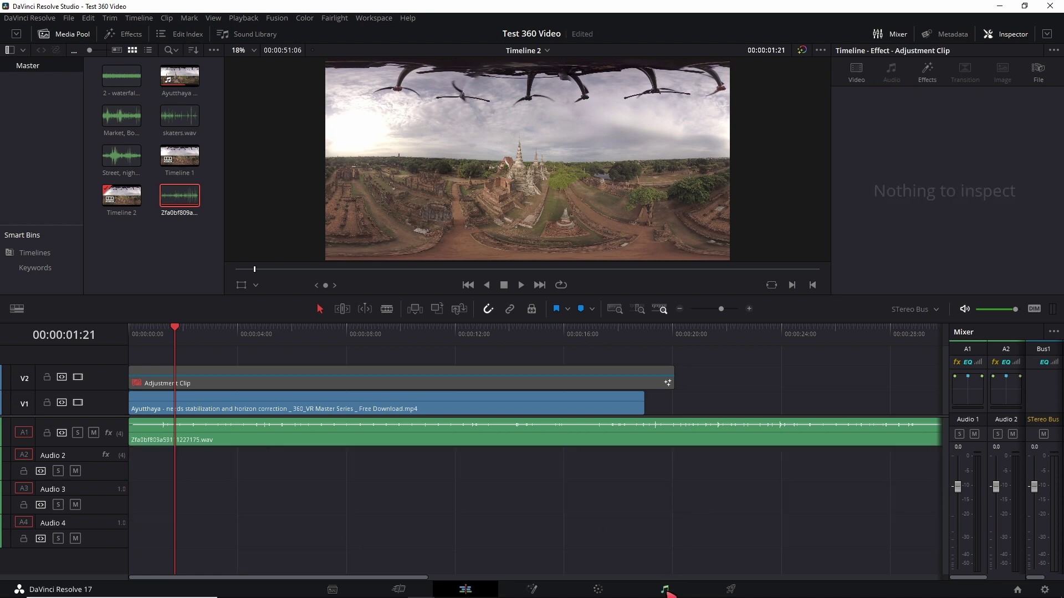
- Go to the Fairlight page and open Audio 1's O3A Panner - Classic plugin
{"action": "left_click", "coordinate": [664, 589]}
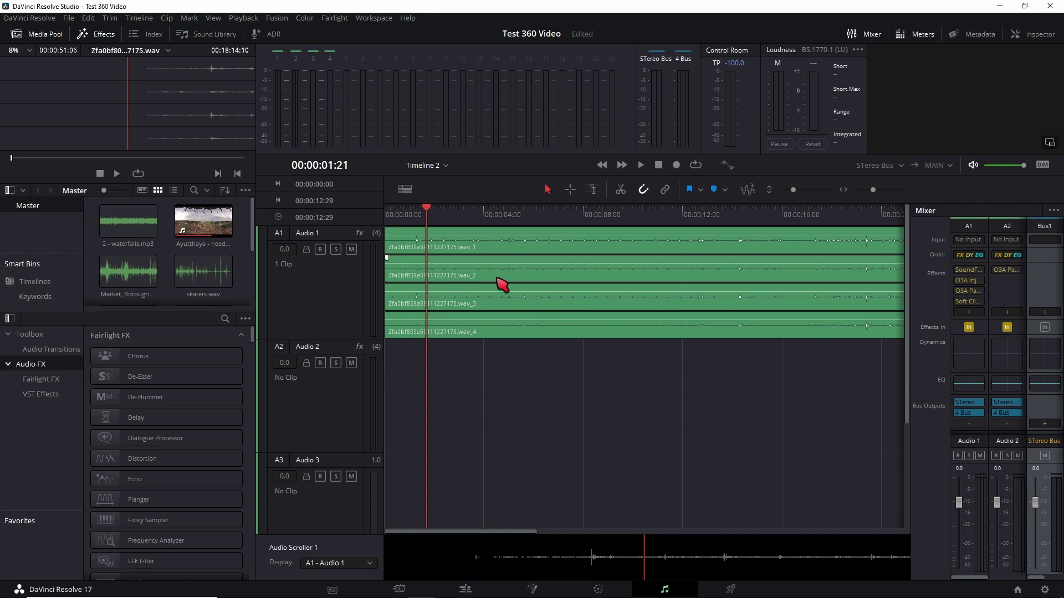
{"action": "mouse_move", "coordinate": [976, 283]}
{"action": "left_click", "coordinate": [970, 302]}
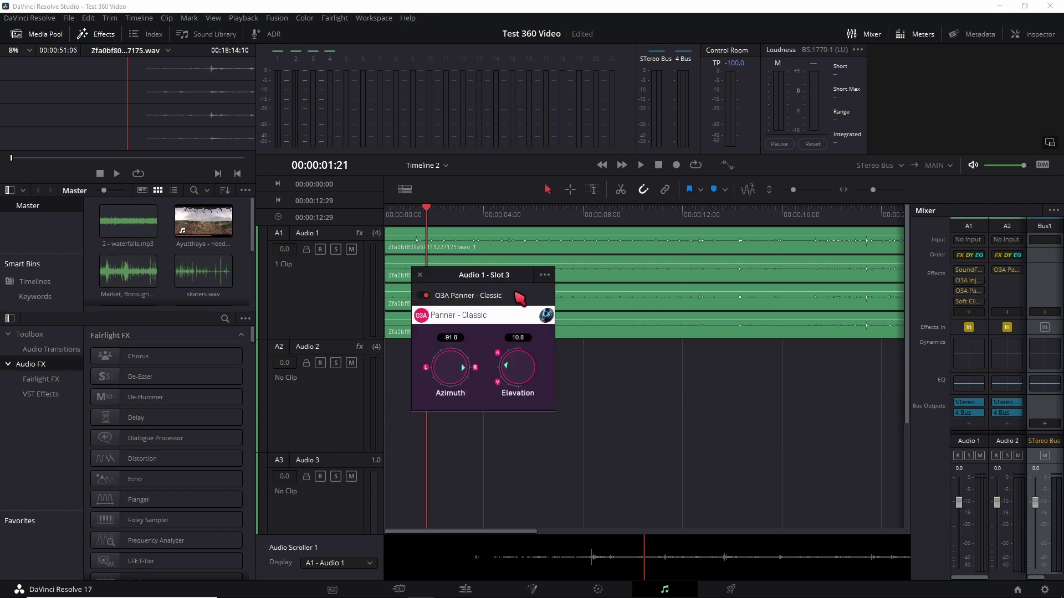
- Close the O3A Panner and change the STereo Bus format to LCRS in Bus Format
{"action": "left_click", "coordinate": [420, 275]}
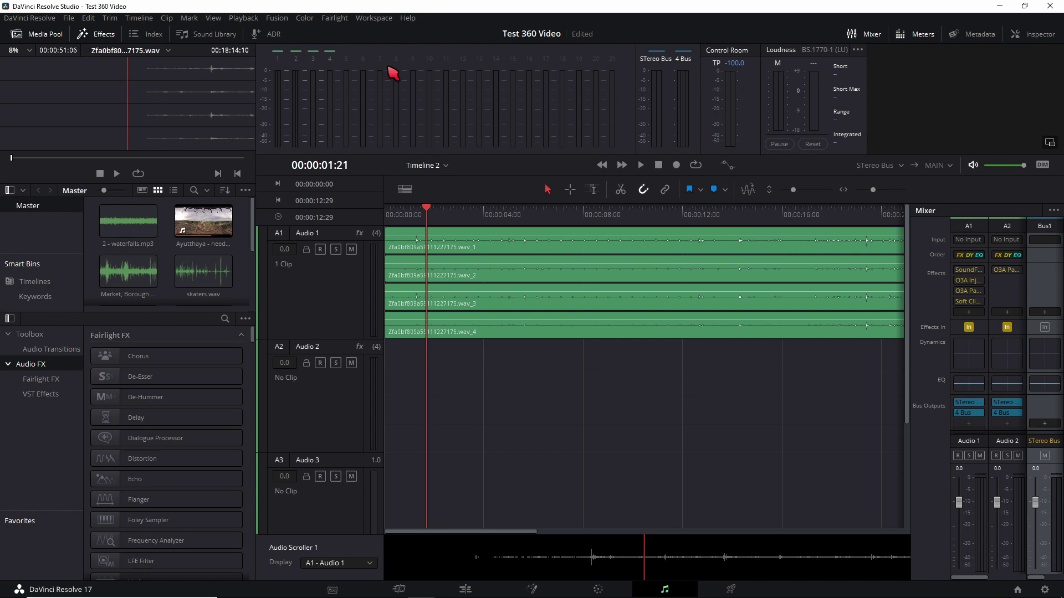
{"action": "left_click", "coordinate": [374, 18]}
{"action": "mouse_move", "coordinate": [334, 19]}
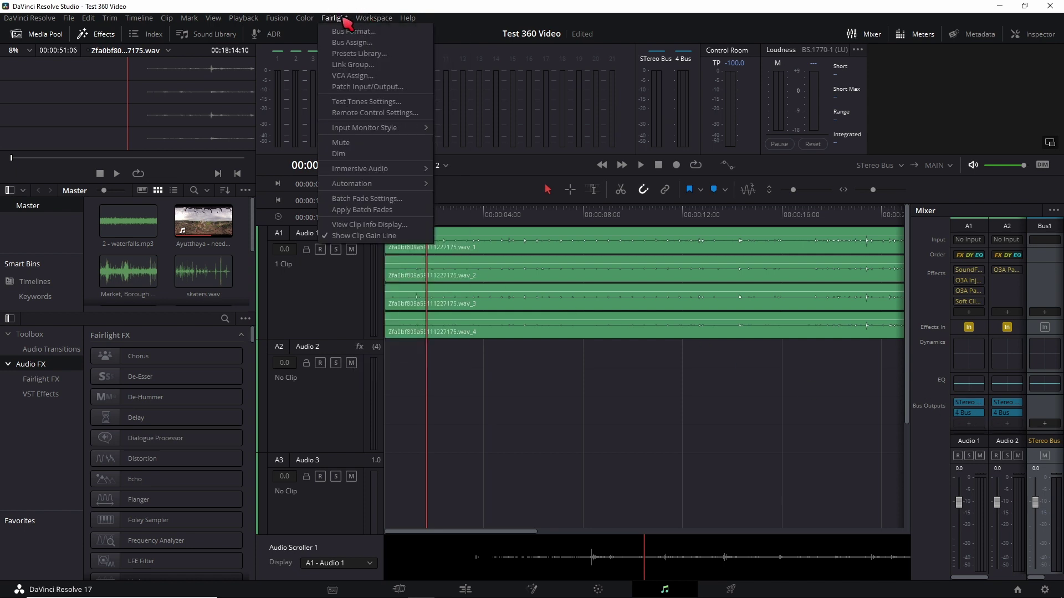
{"action": "left_click", "coordinate": [348, 32]}
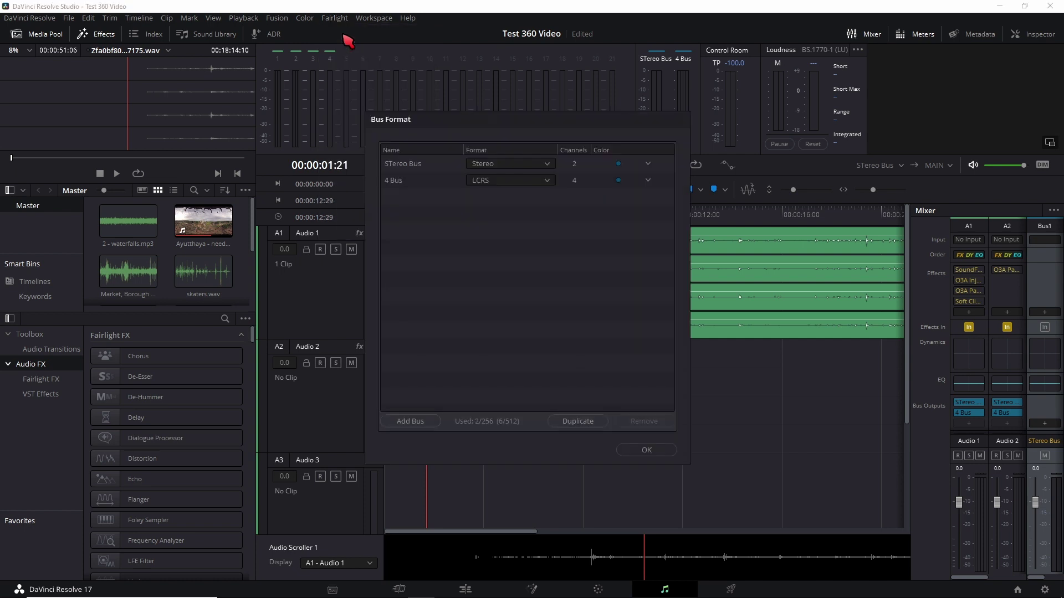
{"action": "left_click", "coordinate": [540, 164]}
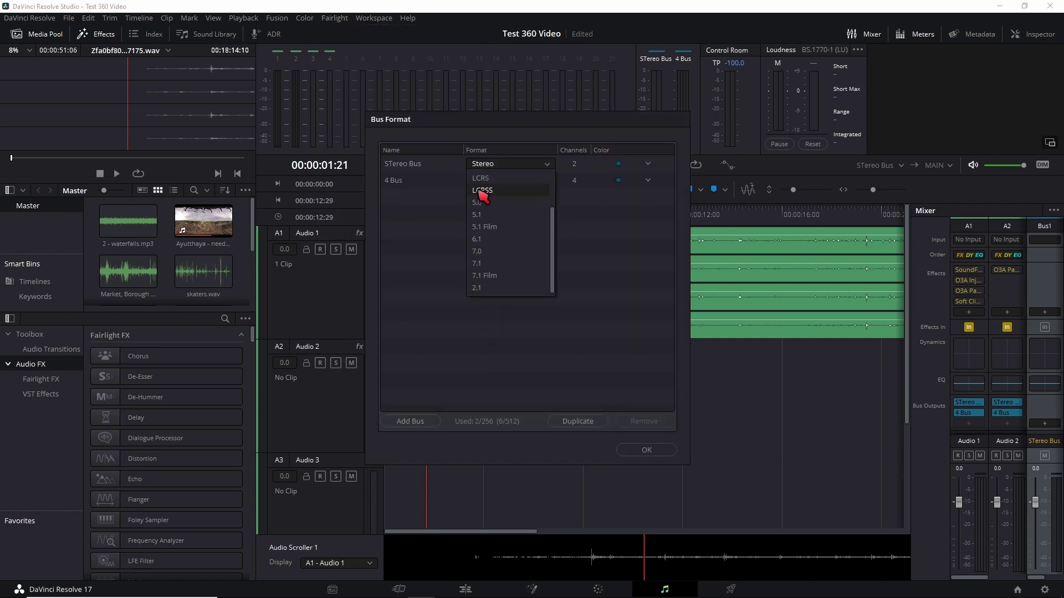
{"action": "scroll", "coordinate": [485, 244], "scroll_direction": "up", "scroll_amount": 2}
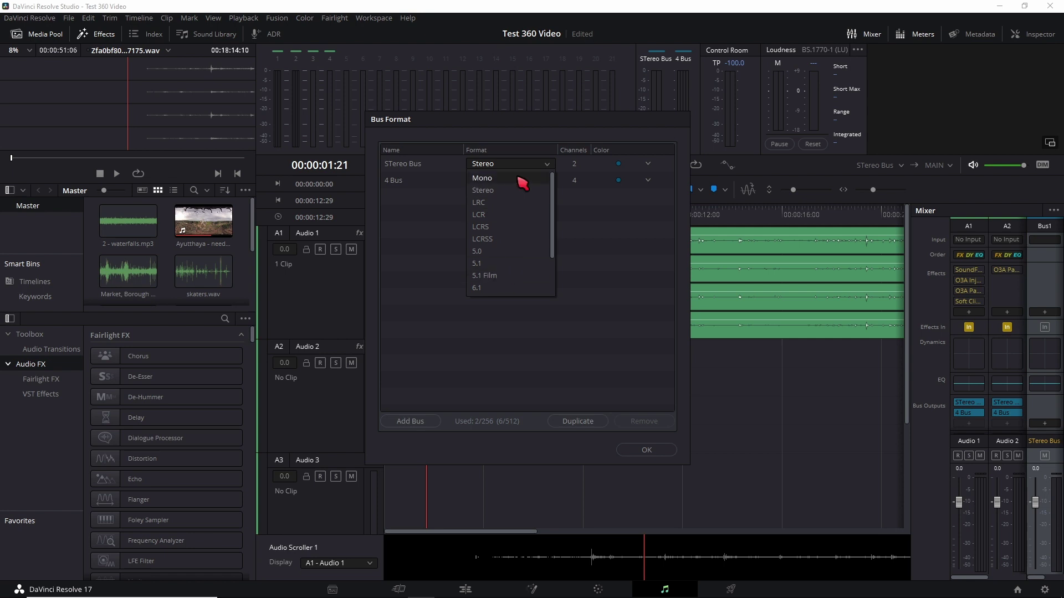
{"action": "left_click", "coordinate": [507, 227]}
{"action": "left_click", "coordinate": [528, 166]}
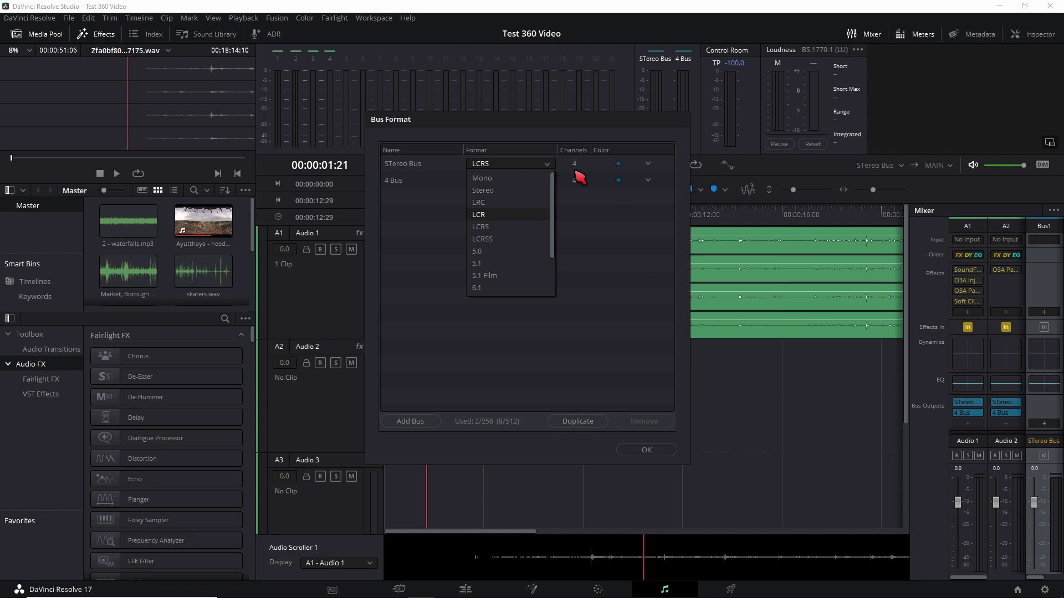
{"action": "left_click", "coordinate": [646, 446]}
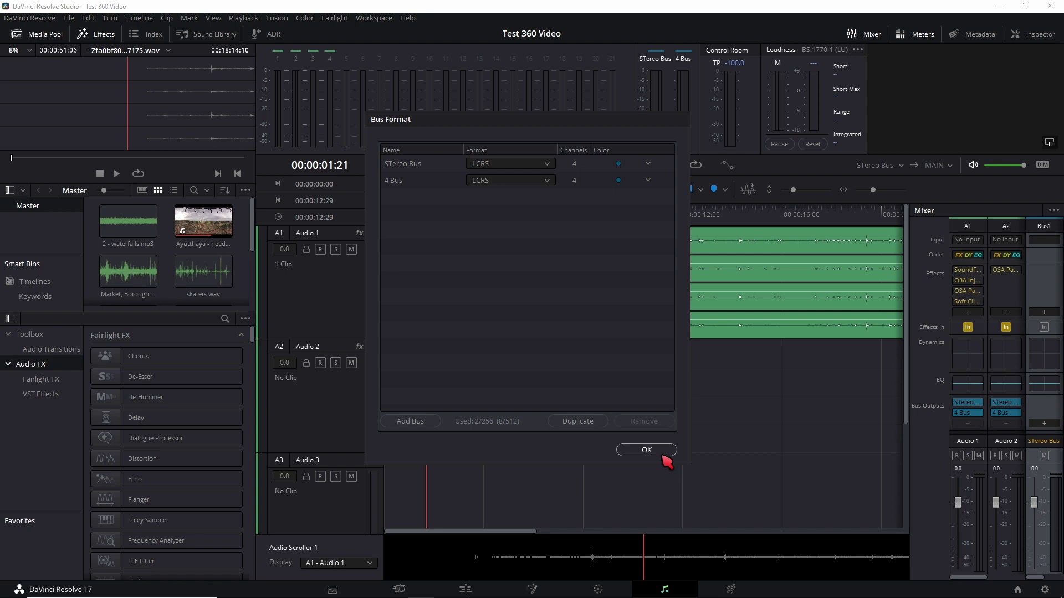
{"action": "left_click", "coordinate": [662, 453]}
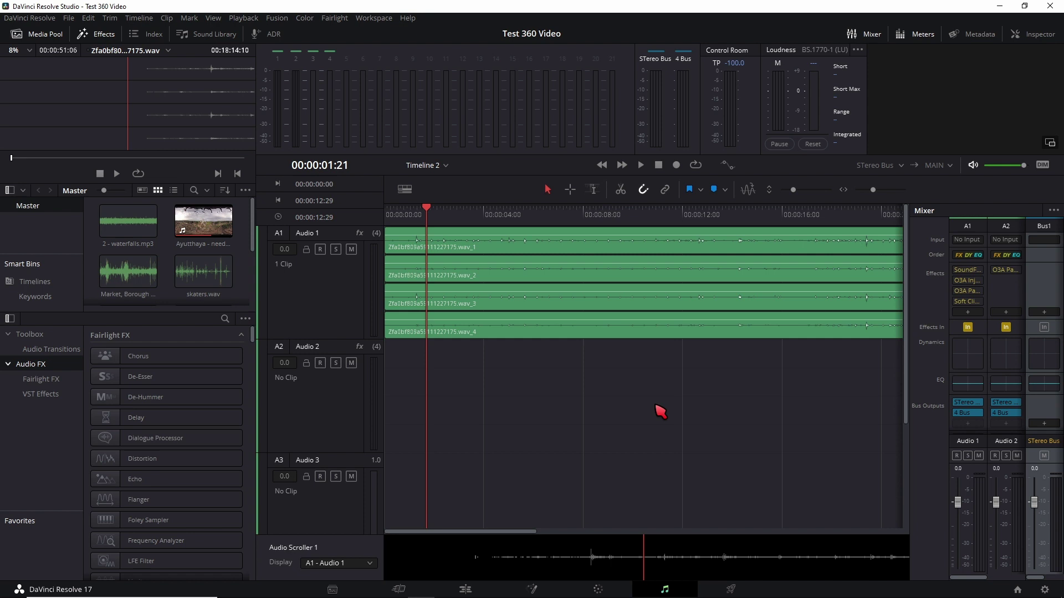
- On the Deliver page, edit render job 3 and set audio Output Track 1 to Timeline Track 1
{"action": "left_click", "coordinate": [739, 592]}
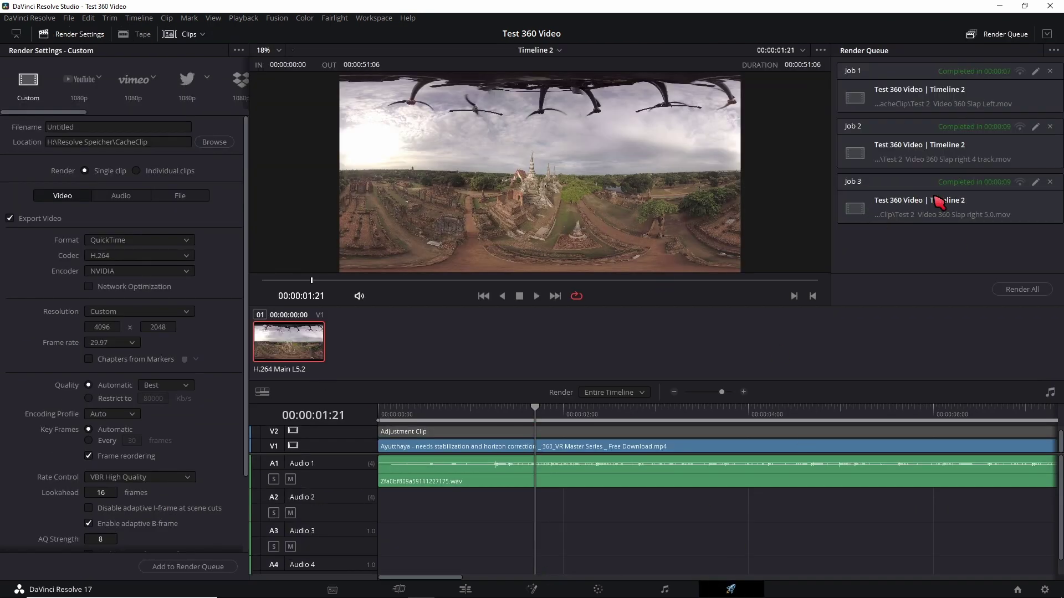
{"action": "left_click", "coordinate": [1034, 182]}
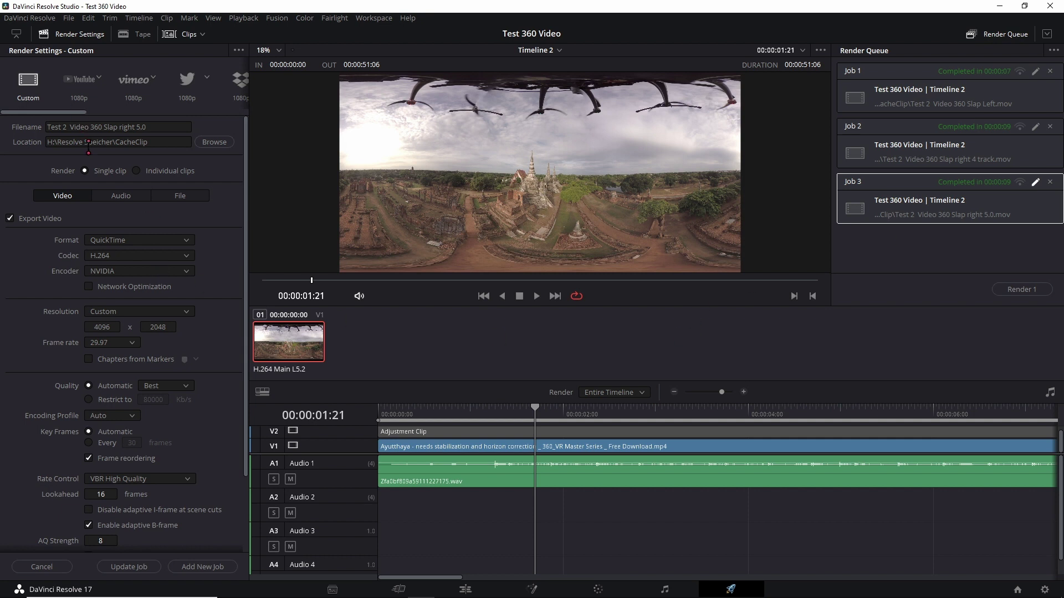
{"action": "left_click", "coordinate": [129, 198]}
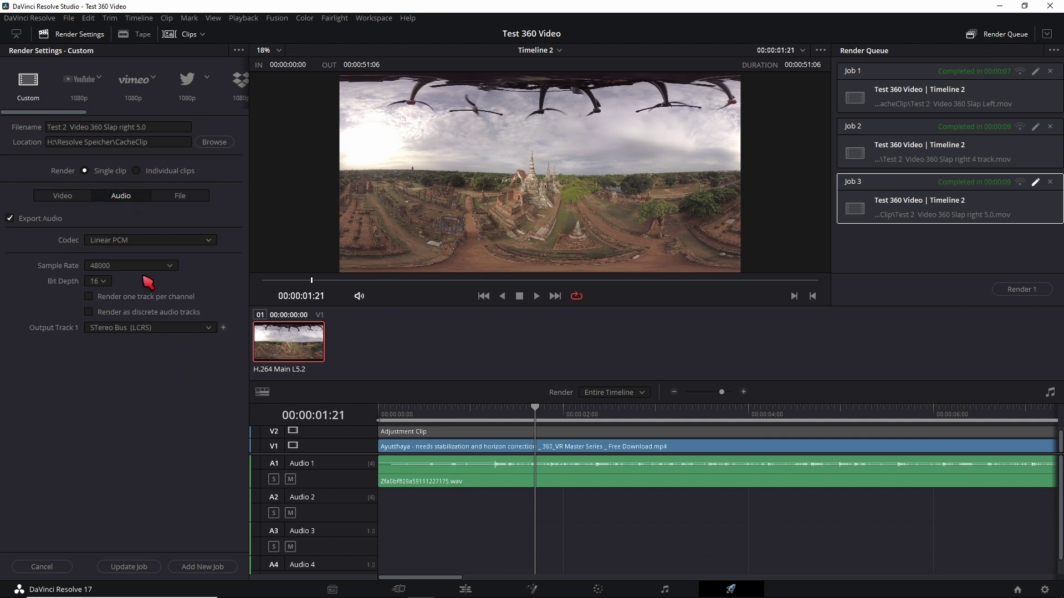
{"action": "left_click", "coordinate": [168, 337]}
{"action": "left_click", "coordinate": [148, 366]}
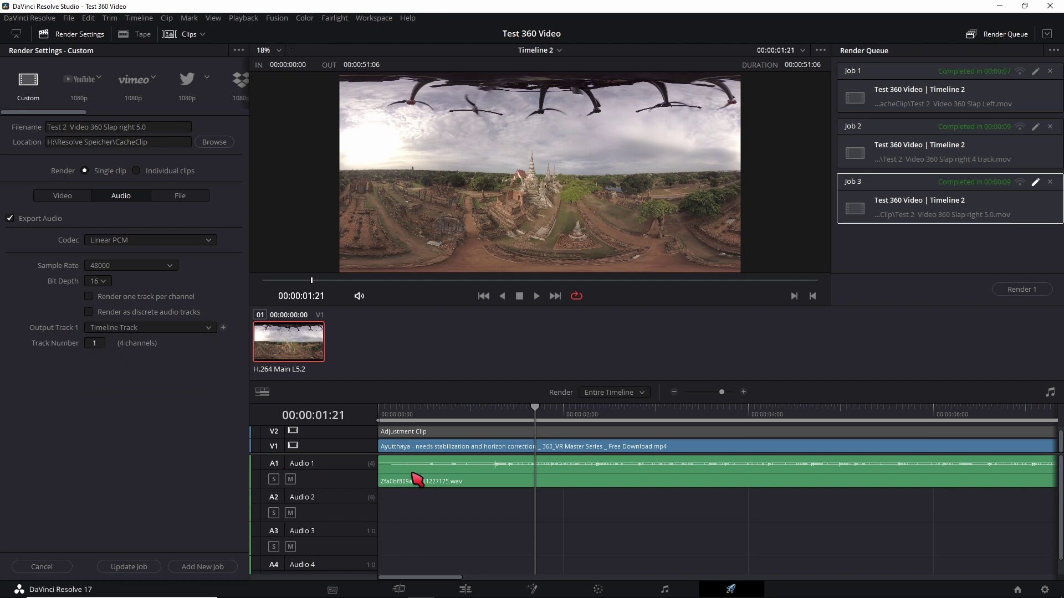
{"action": "left_click", "coordinate": [592, 484]}
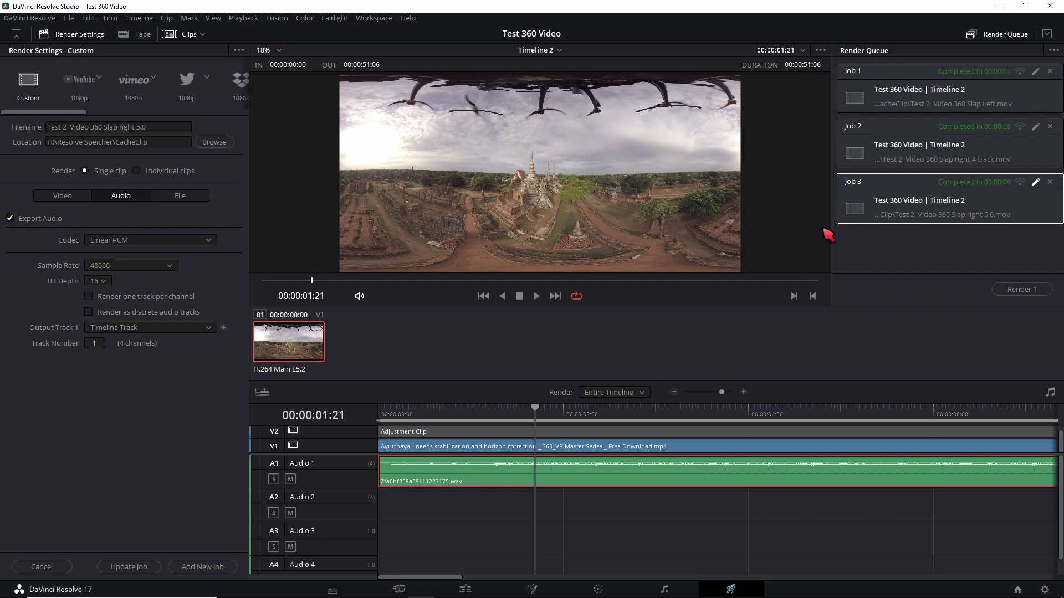
{"action": "left_click", "coordinate": [1000, 7]}
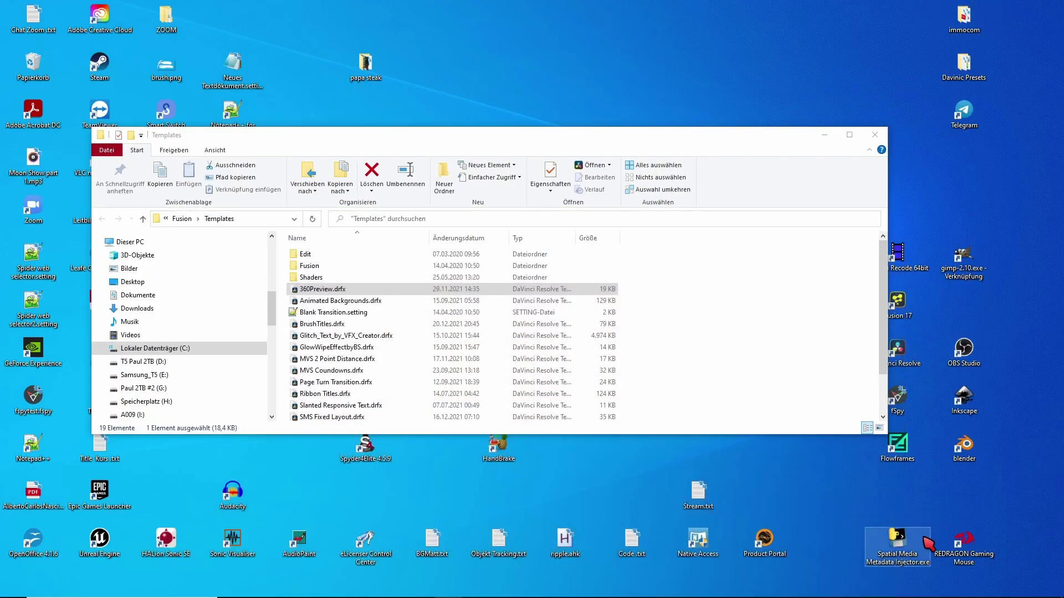
{"action": "left_click_drag", "start_coordinate": [910, 540], "coordinate": [833, 493]}
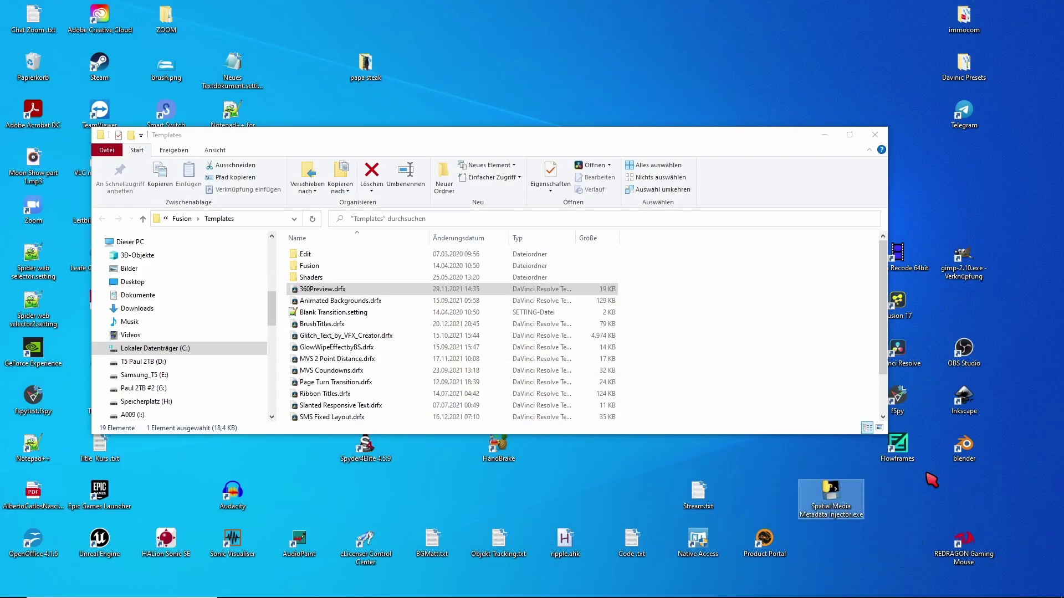
{"action": "double_click", "coordinate": [838, 502]}
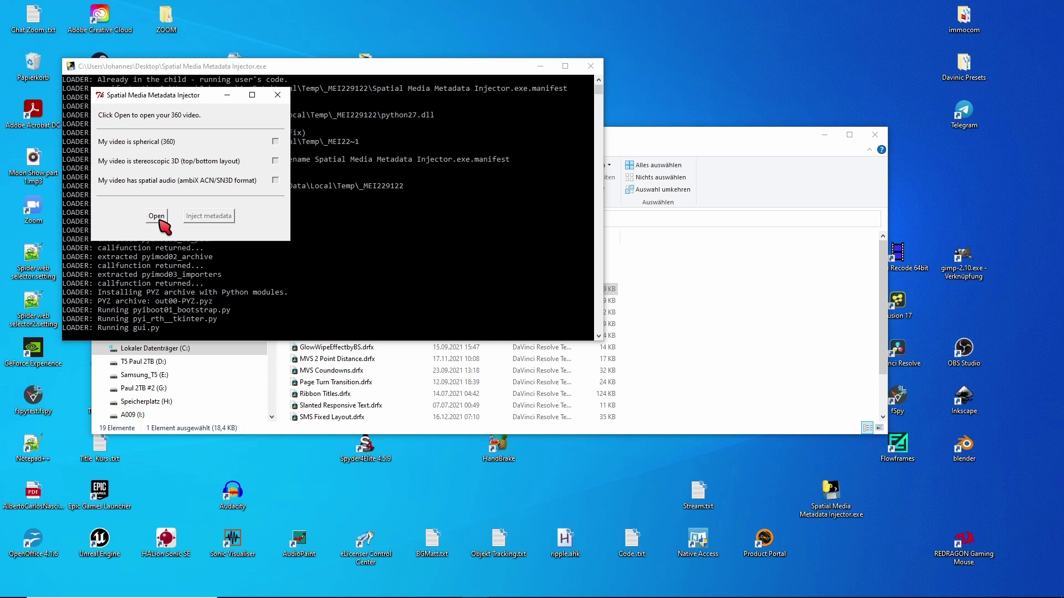
{"action": "left_click", "coordinate": [161, 222]}
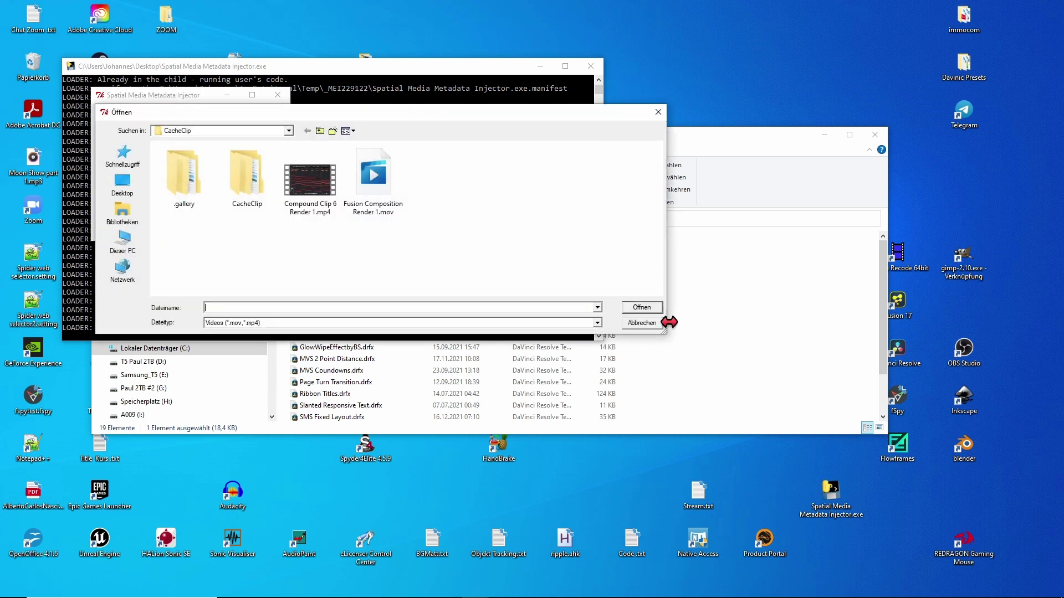
{"action": "left_click", "coordinate": [652, 324]}
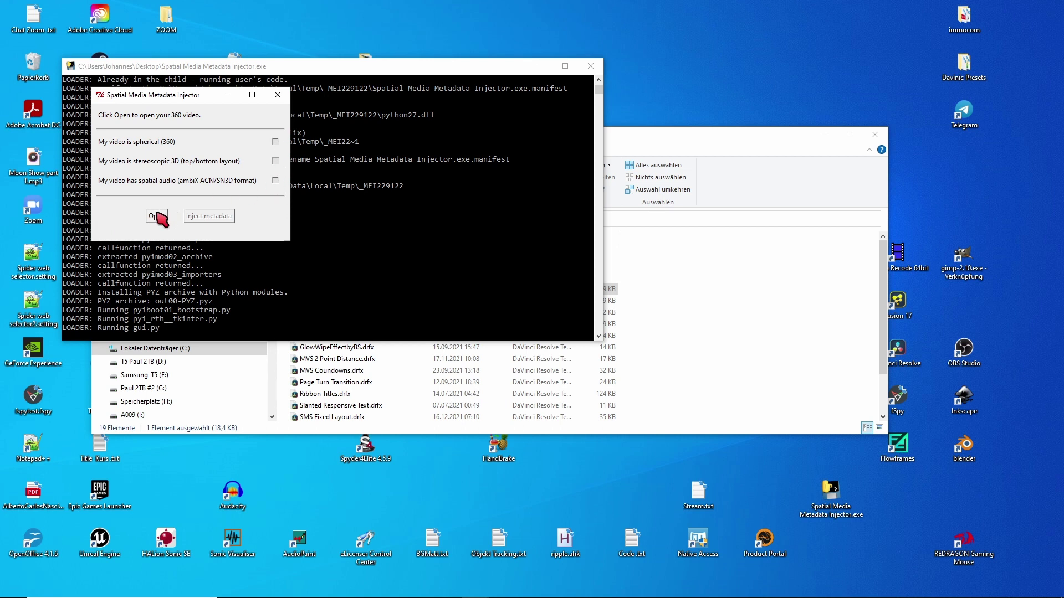
{"action": "left_click", "coordinate": [277, 95]}
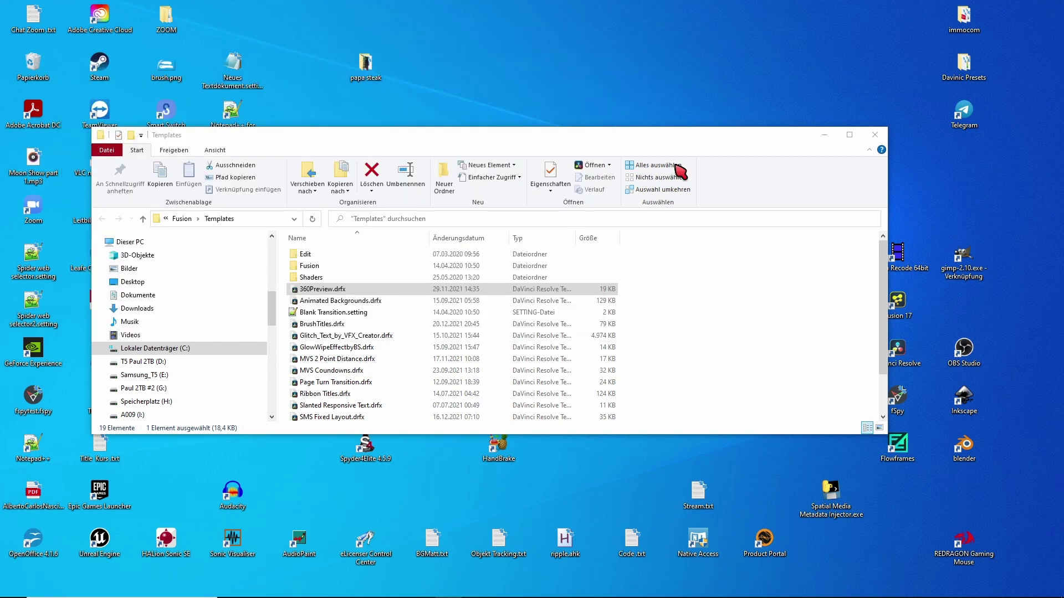
{"action": "key", "text": "alt+Tab"}
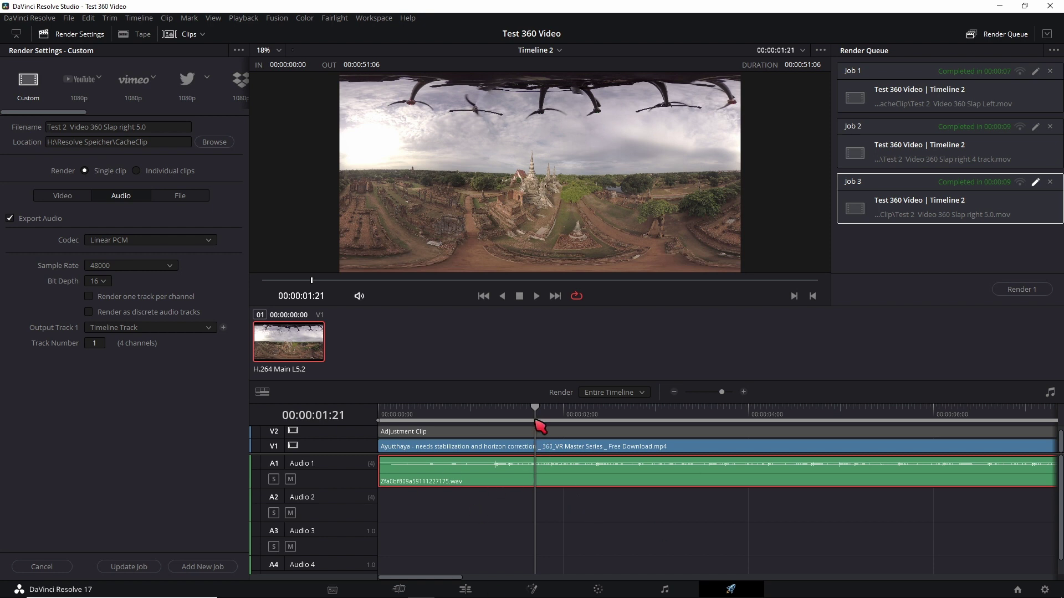
- Save the render job edits, return to Fairlight, and confirm STereo Bus is still LCRS
{"action": "key", "text": "shift+7"}
{"action": "left_click", "coordinate": [625, 325]}
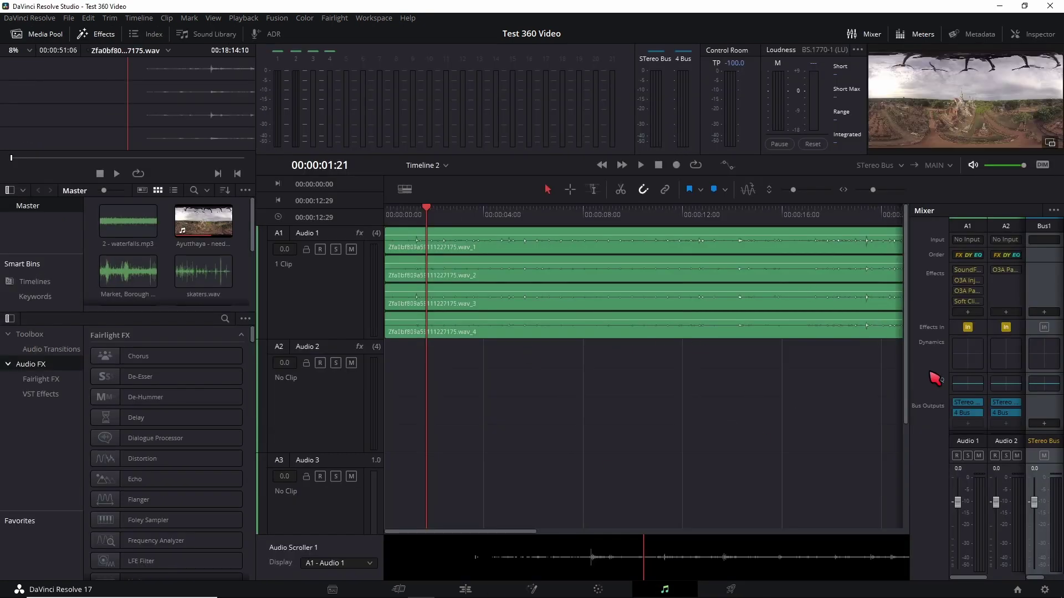
{"action": "left_click", "coordinate": [335, 18]}
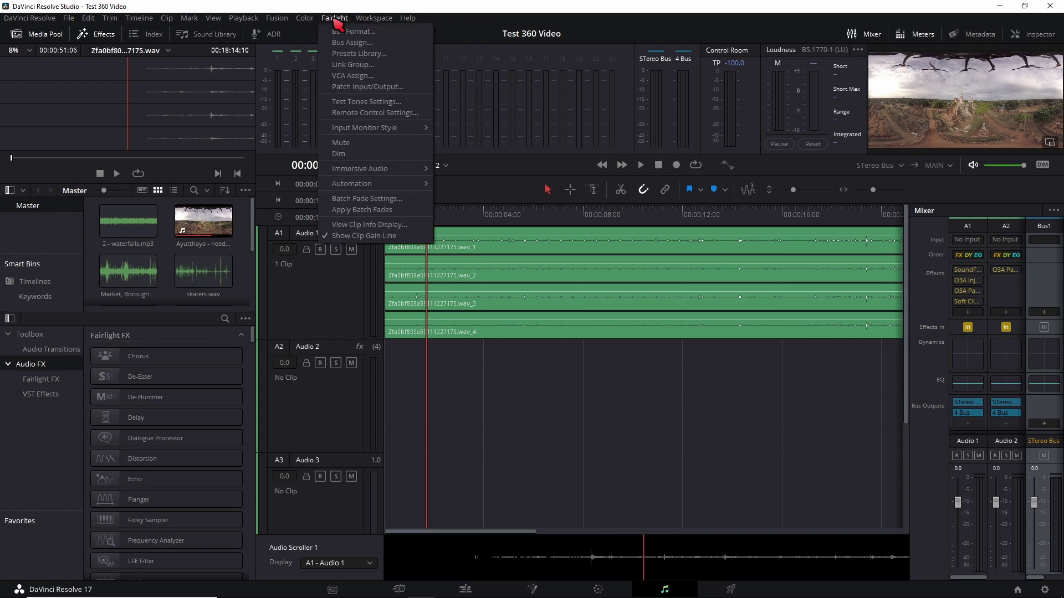
{"action": "left_click", "coordinate": [371, 32]}
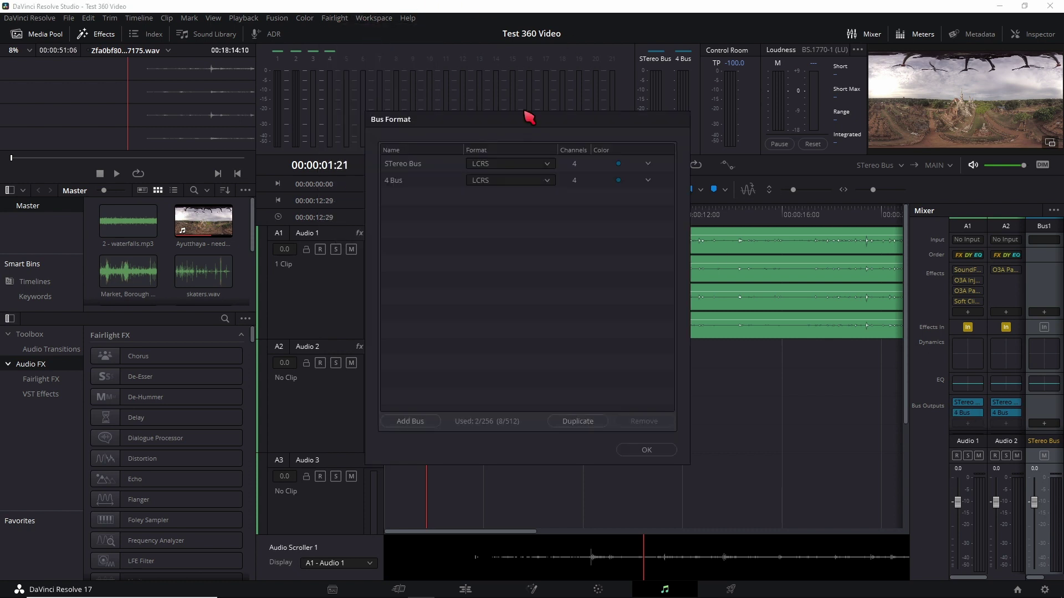
{"action": "left_click", "coordinate": [540, 173]}
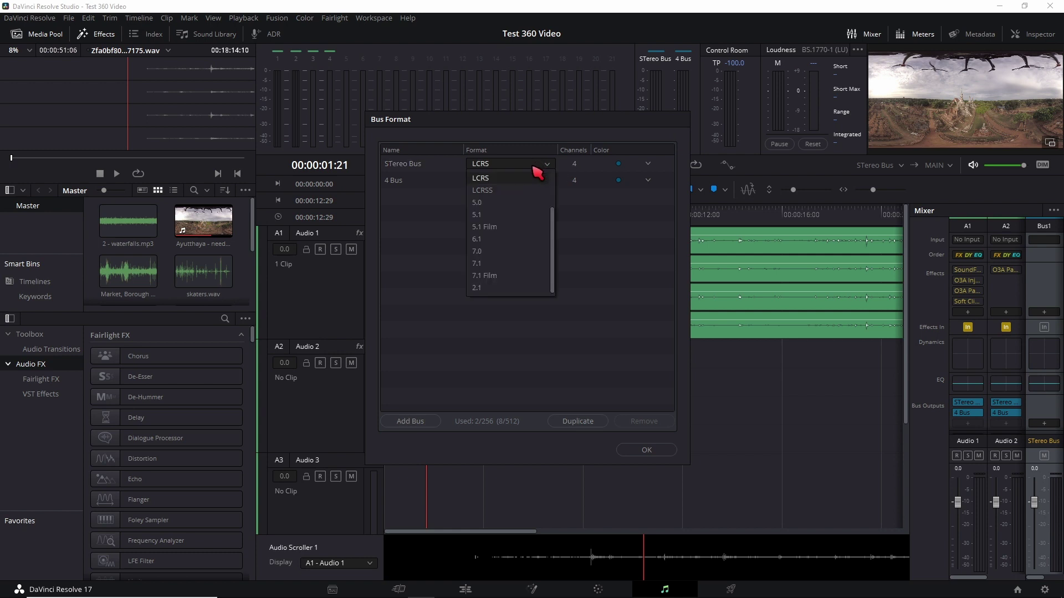
{"action": "left_click", "coordinate": [645, 449]}
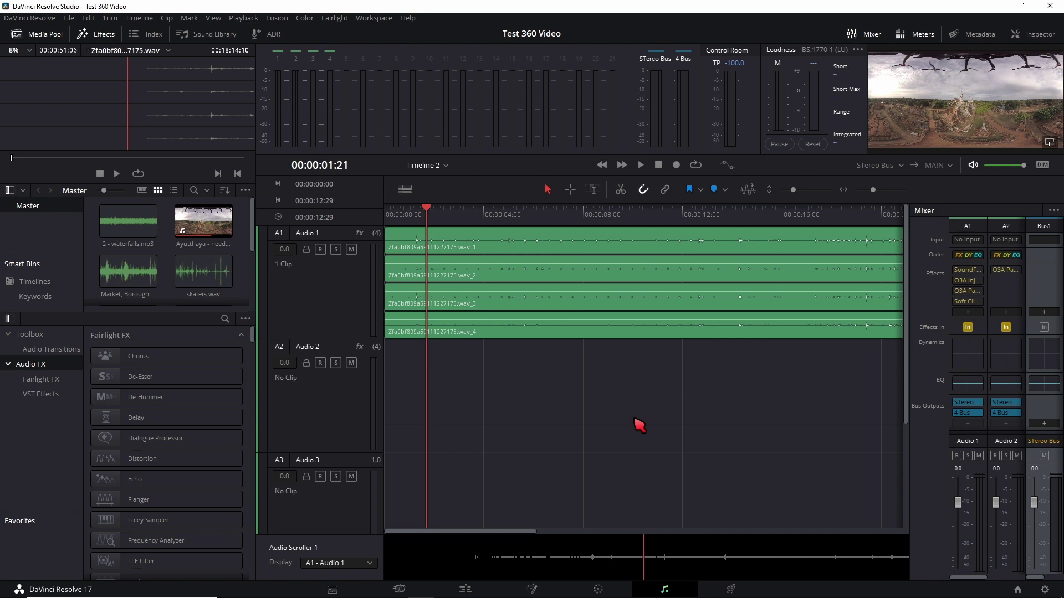